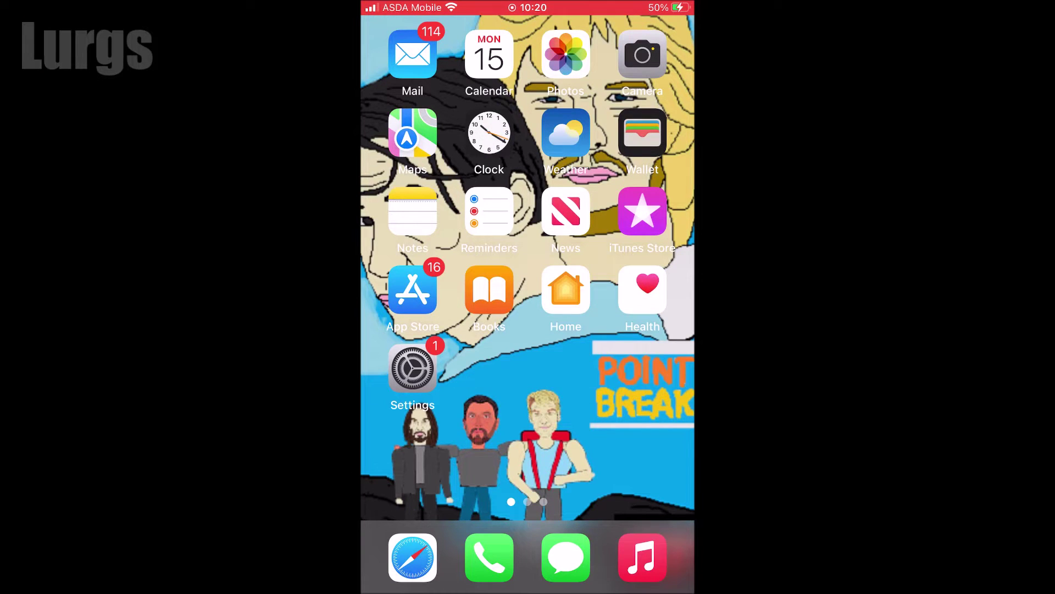
Open the iCloud settings and cancel the Notes turn-off prompt so Notes keeps syncing.
{"action": "left_click", "coordinate": [412, 367]}
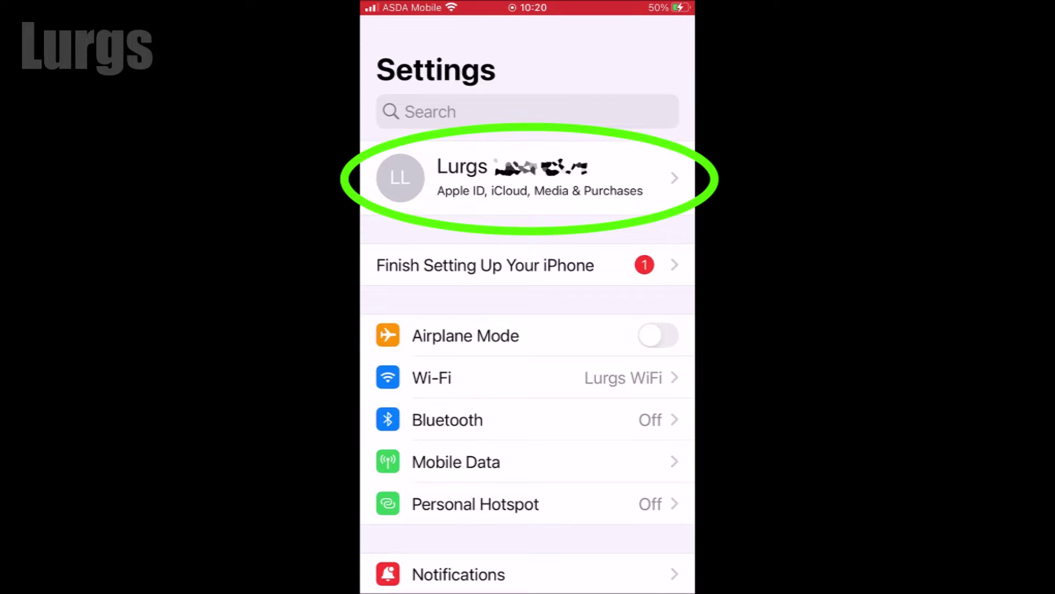
{"action": "left_click", "coordinate": [529, 177]}
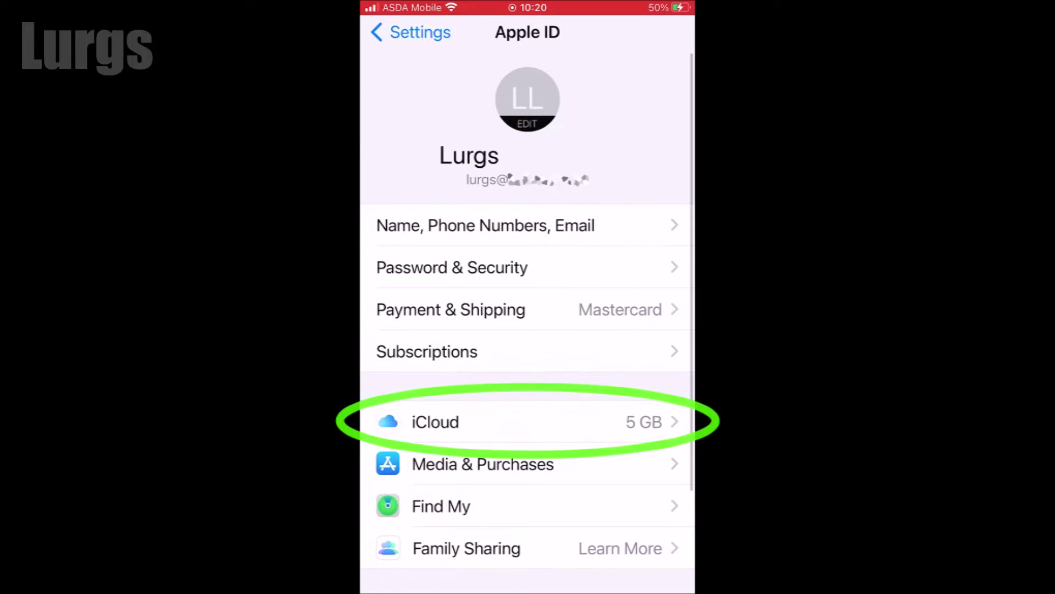
{"action": "left_click", "coordinate": [435, 422]}
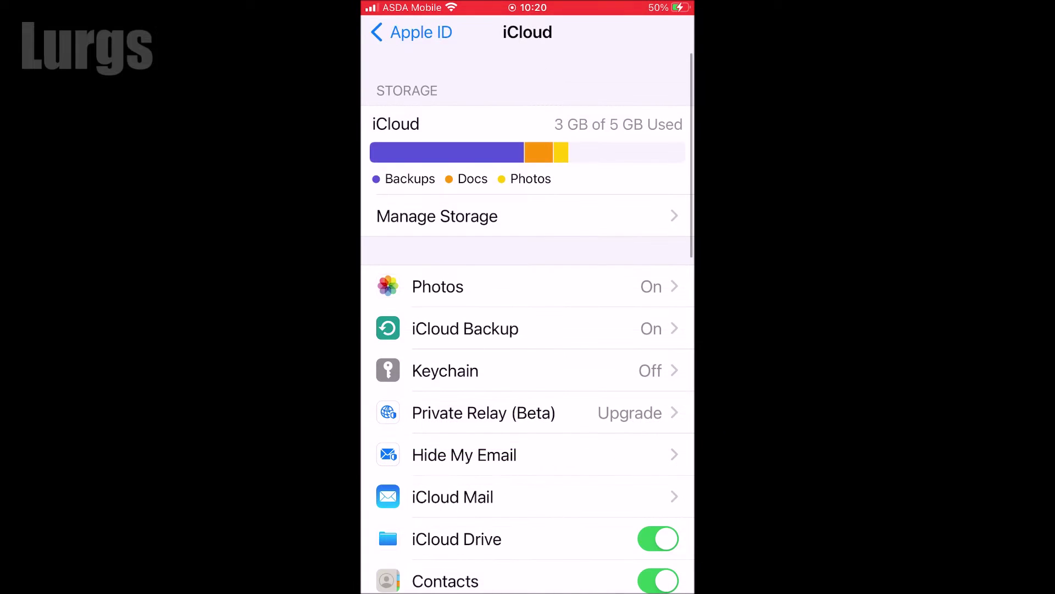
{"action": "scroll", "coordinate": [528, 330], "scroll_direction": "down", "scroll_amount": 5}
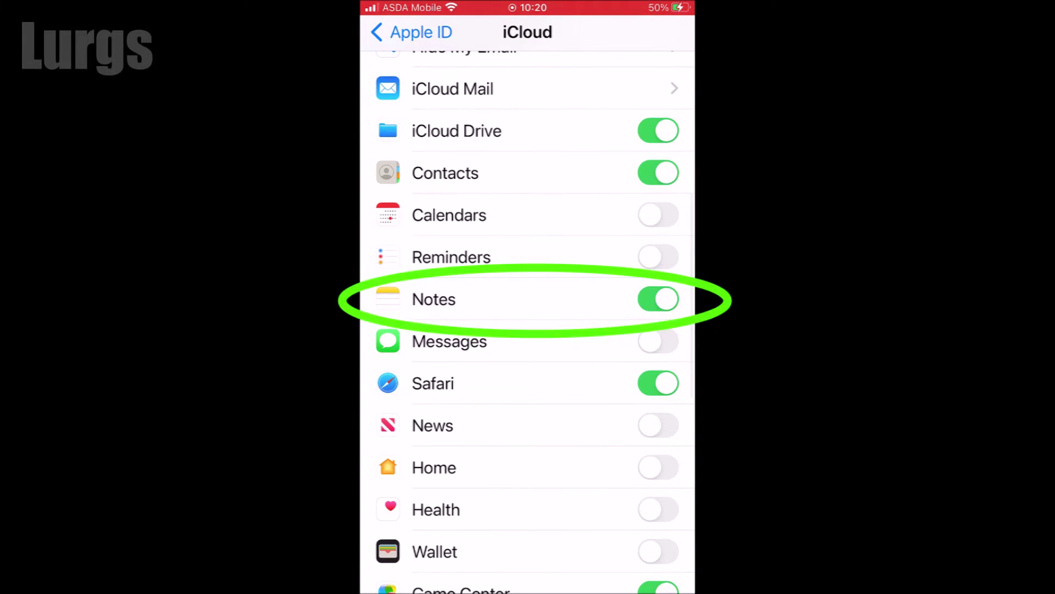
{"action": "left_click", "coordinate": [658, 298]}
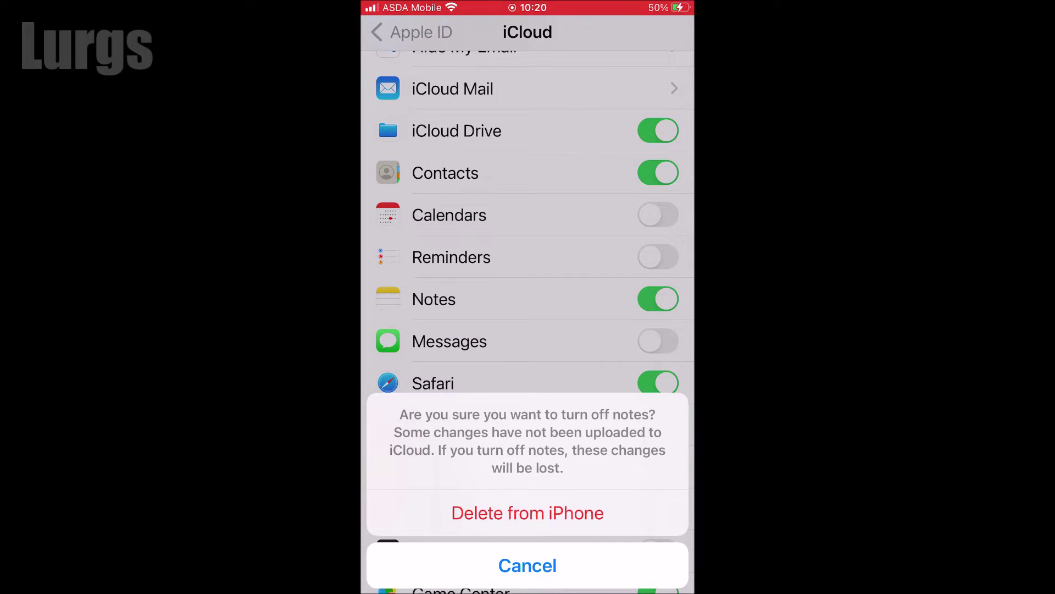
{"action": "left_click", "coordinate": [528, 565]}
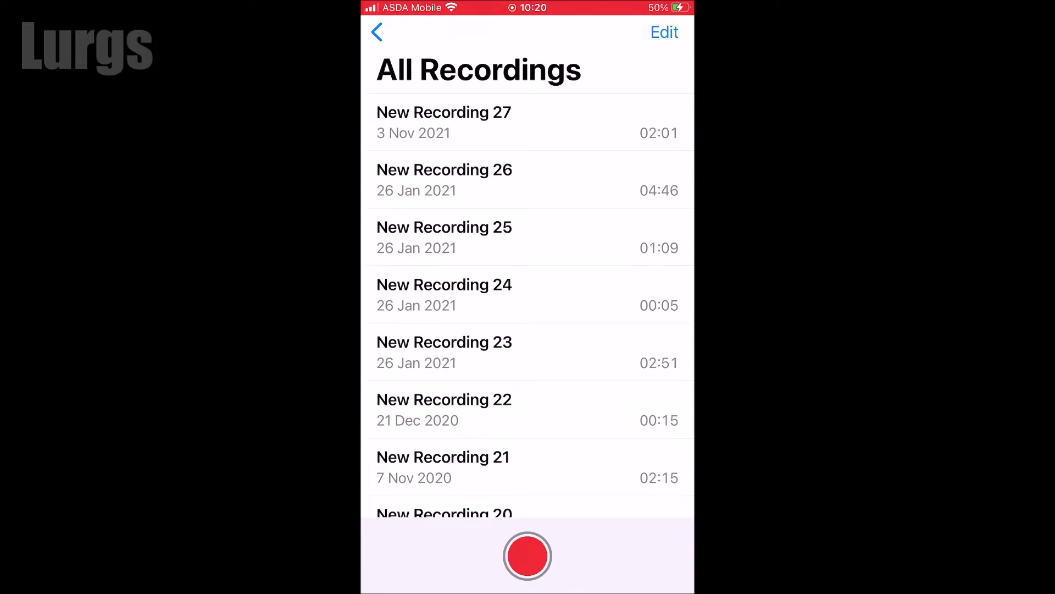
{"action": "scroll", "coordinate": [528, 286], "scroll_direction": "up", "scroll_amount": 1}
{"action": "scroll", "coordinate": [528, 286], "scroll_direction": "down", "scroll_amount": 5}
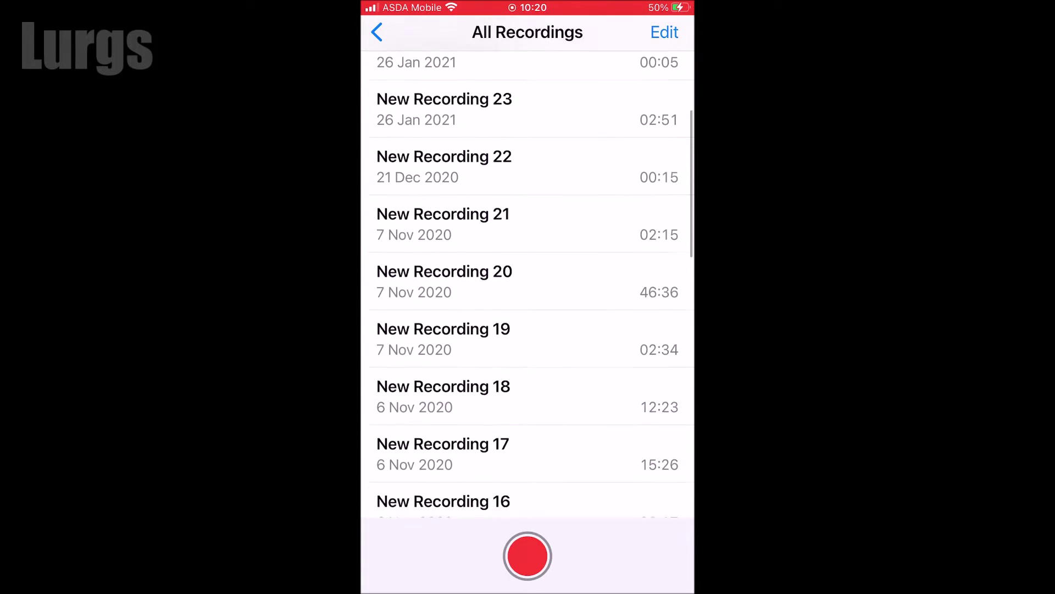
{"action": "scroll", "coordinate": [528, 286], "scroll_direction": "down", "scroll_amount": 3}
{"action": "scroll", "coordinate": [528, 286], "scroll_direction": "down", "scroll_amount": 3}
{"action": "scroll", "coordinate": [527, 286], "scroll_direction": "down", "scroll_amount": 3}
{"action": "scroll", "coordinate": [527, 286], "scroll_direction": "down", "scroll_amount": 3}
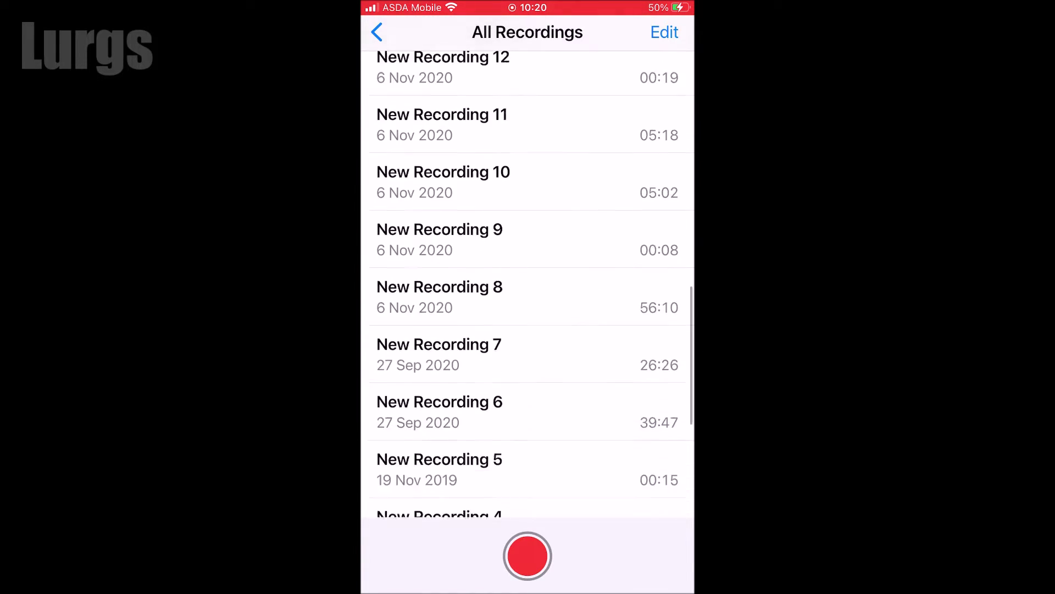
{"action": "scroll", "coordinate": [528, 286], "scroll_direction": "down", "scroll_amount": 3}
{"action": "scroll", "coordinate": [528, 286], "scroll_direction": "down", "scroll_amount": 1}
{"action": "scroll", "coordinate": [528, 285], "scroll_direction": "down", "scroll_amount": 3}
{"action": "scroll", "coordinate": [528, 285], "scroll_direction": "down", "scroll_amount": 2}
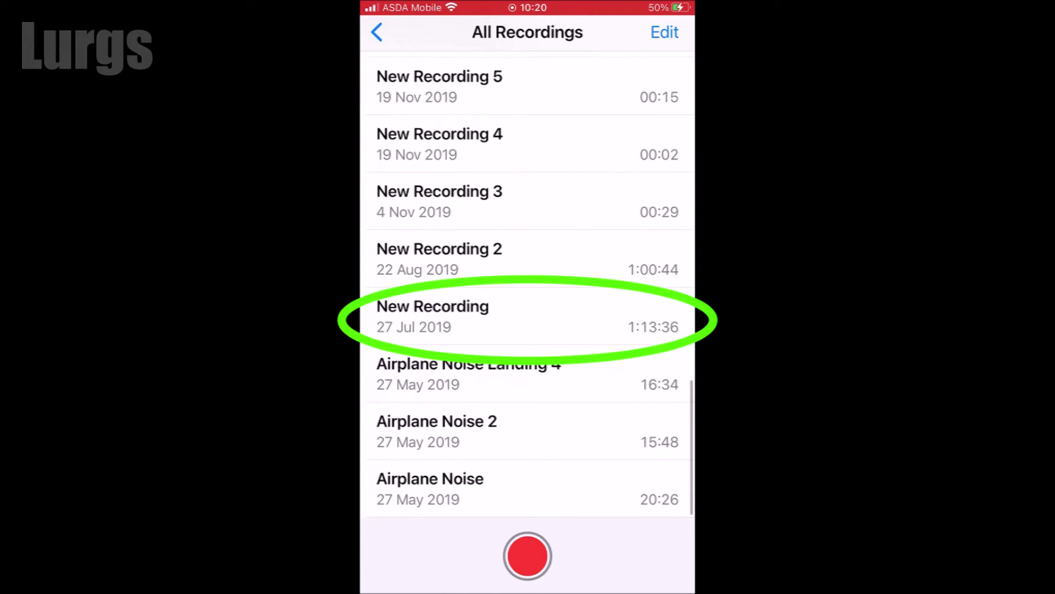
Open the 27 Jul 2019 New Recording, play a few seconds, then pause it.
{"action": "left_click", "coordinate": [461, 317]}
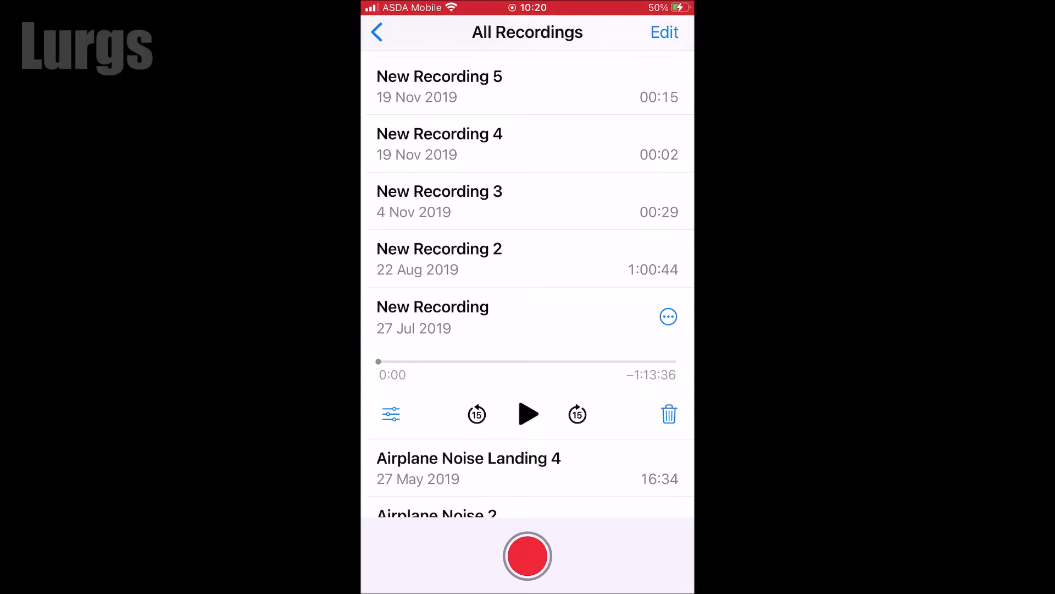
{"action": "left_click", "coordinate": [528, 414]}
{"action": "left_click", "coordinate": [528, 414]}
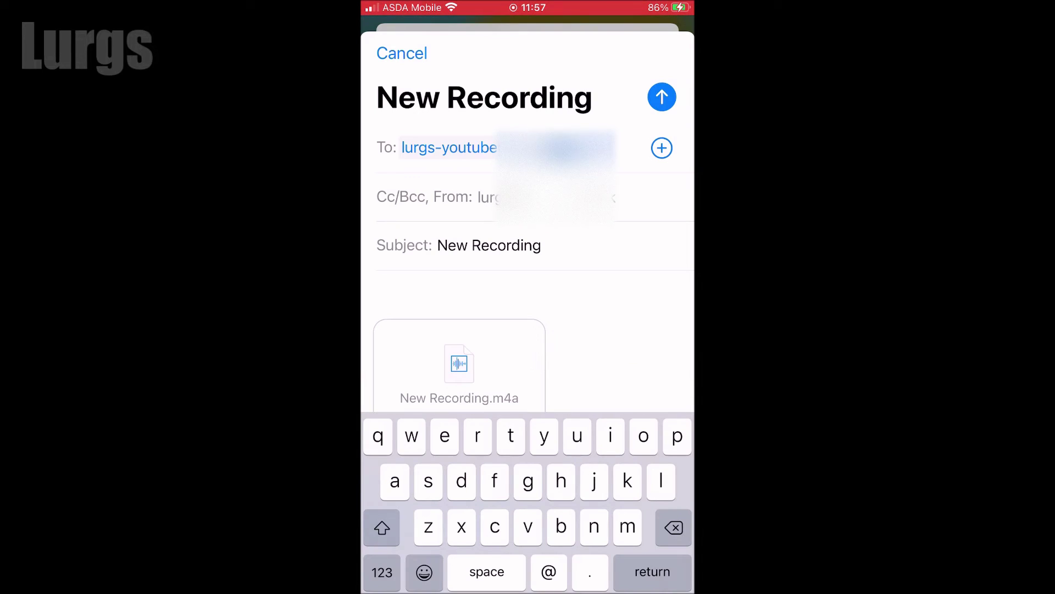
Send the recording email, then copy New Recording to the clipboard from its actions.
{"action": "left_click", "coordinate": [659, 53]}
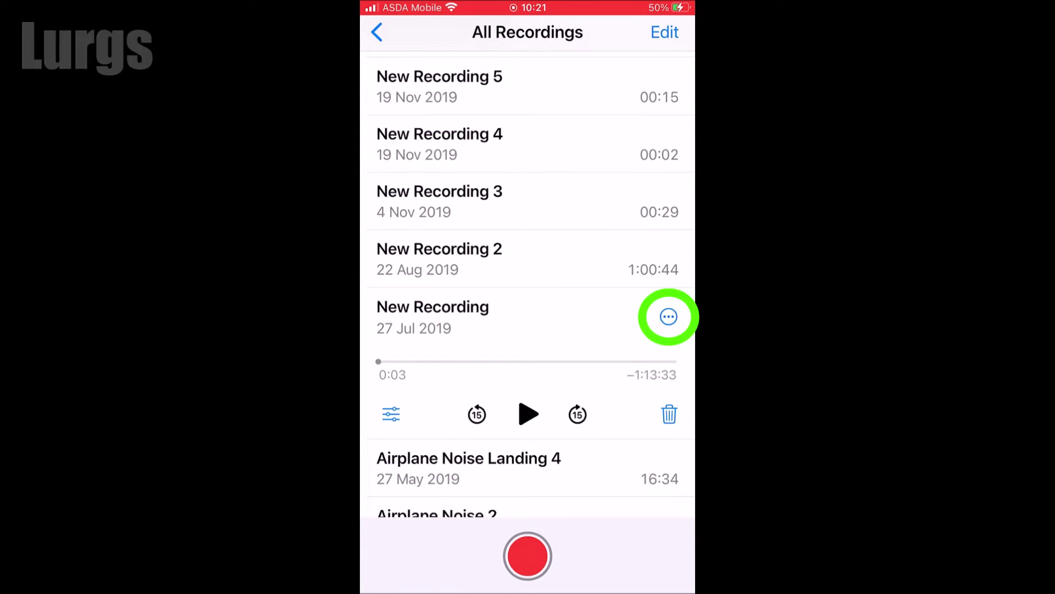
{"action": "left_click", "coordinate": [668, 317]}
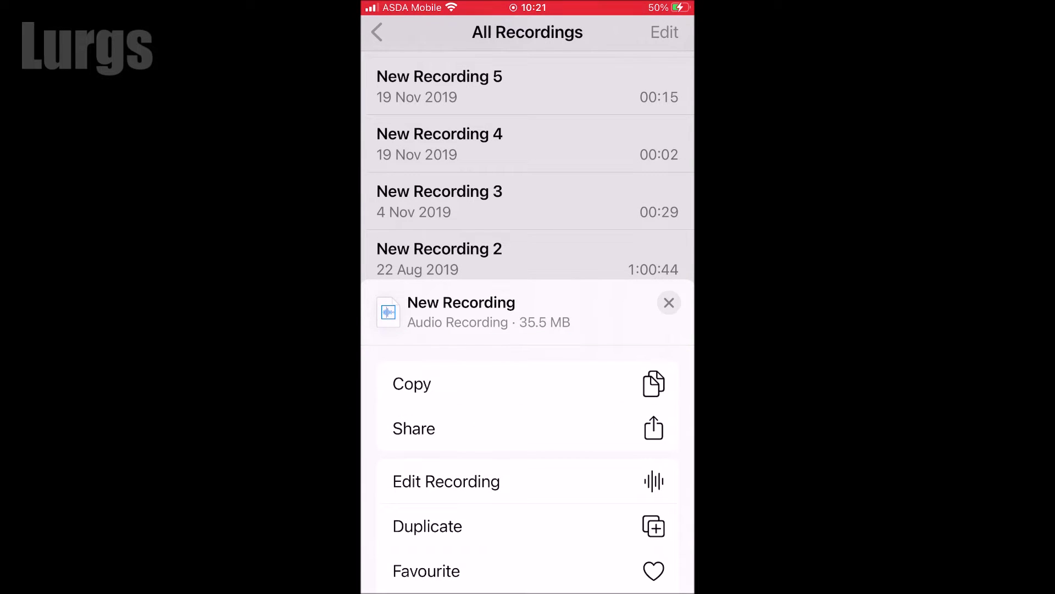
{"action": "left_click", "coordinate": [412, 383]}
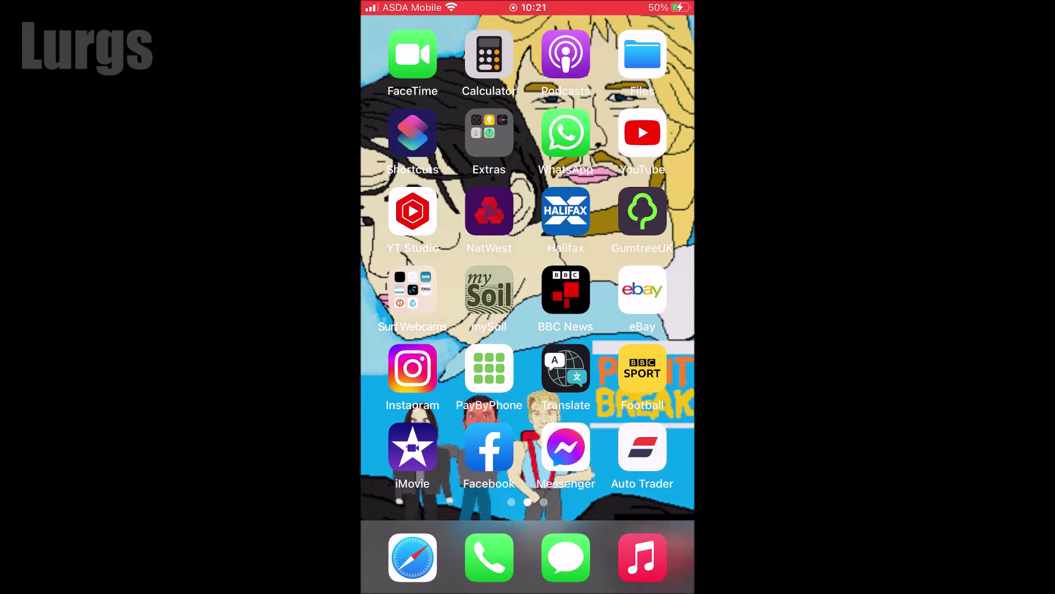
{"action": "scroll", "coordinate": [529, 264], "scroll_direction": "left", "scroll_amount": 5}
Create the 'Rain audio sound' note with the pasted New Recording.m4a audio.
{"action": "left_click", "coordinate": [413, 212]}
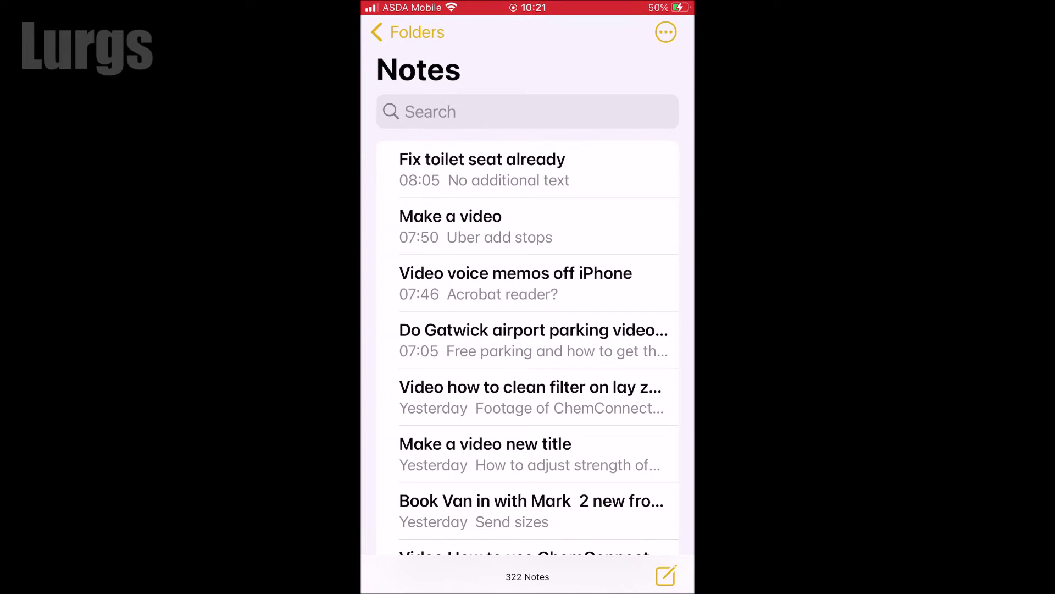
{"action": "left_click", "coordinate": [665, 575]}
{"action": "type", "text": "Rai"}
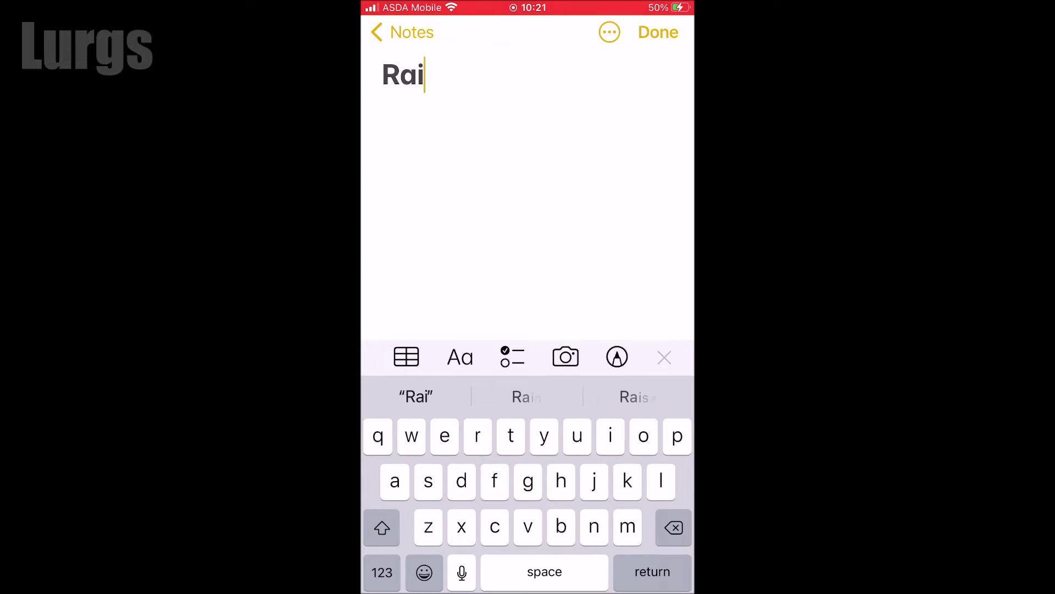
{"action": "type", "text": "n audio sound"}
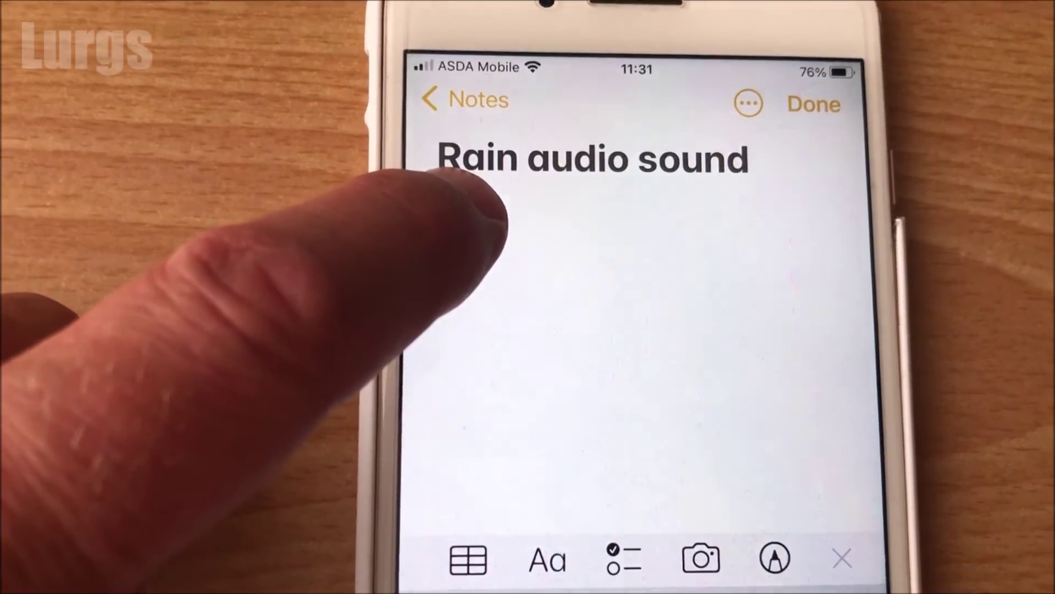
{"action": "left_click", "coordinate": [437, 198]}
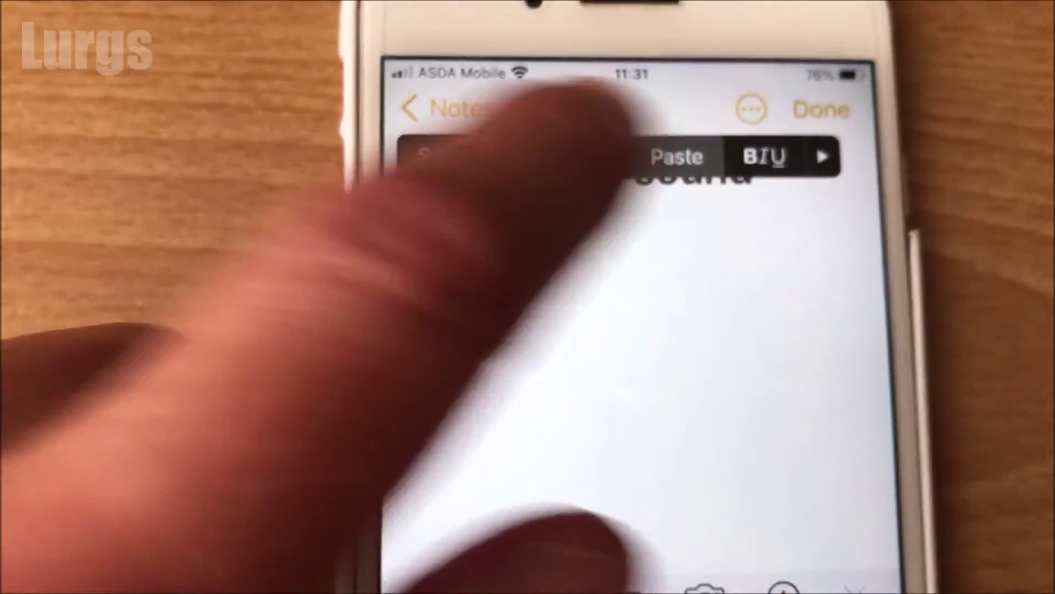
{"action": "left_click", "coordinate": [676, 156]}
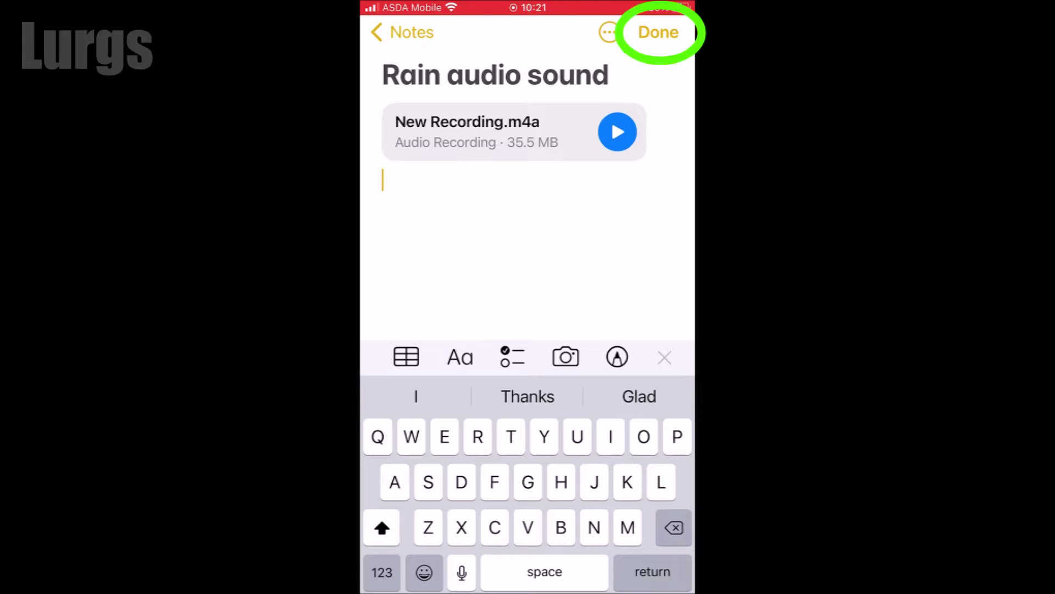
{"action": "left_click", "coordinate": [658, 33]}
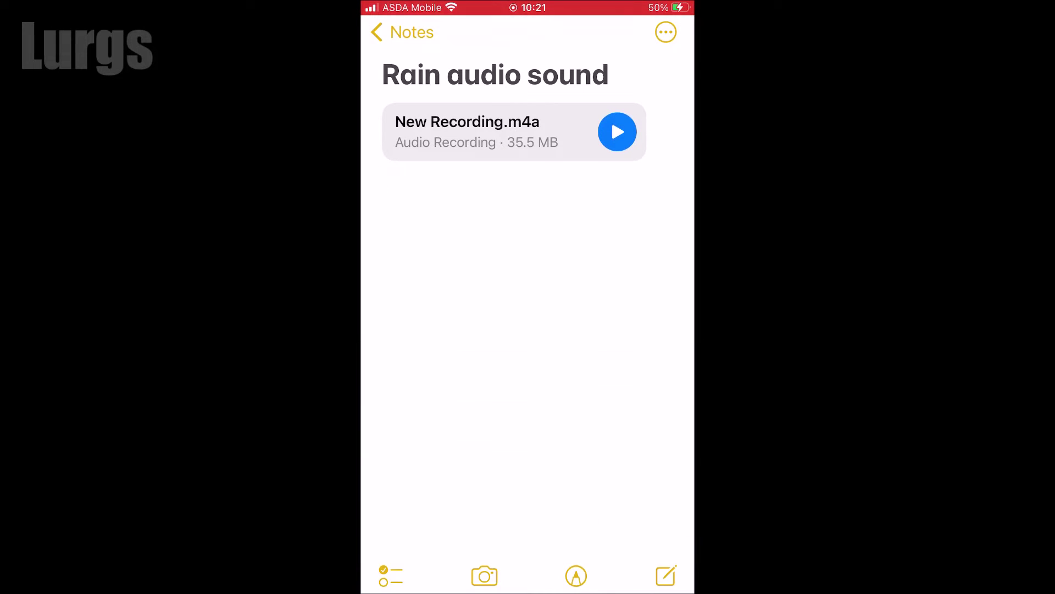
Open the synced 'Rain audio sound' note on iCloud.com and download New Recording.m4a.
{"action": "left_click", "coordinate": [405, 33]}
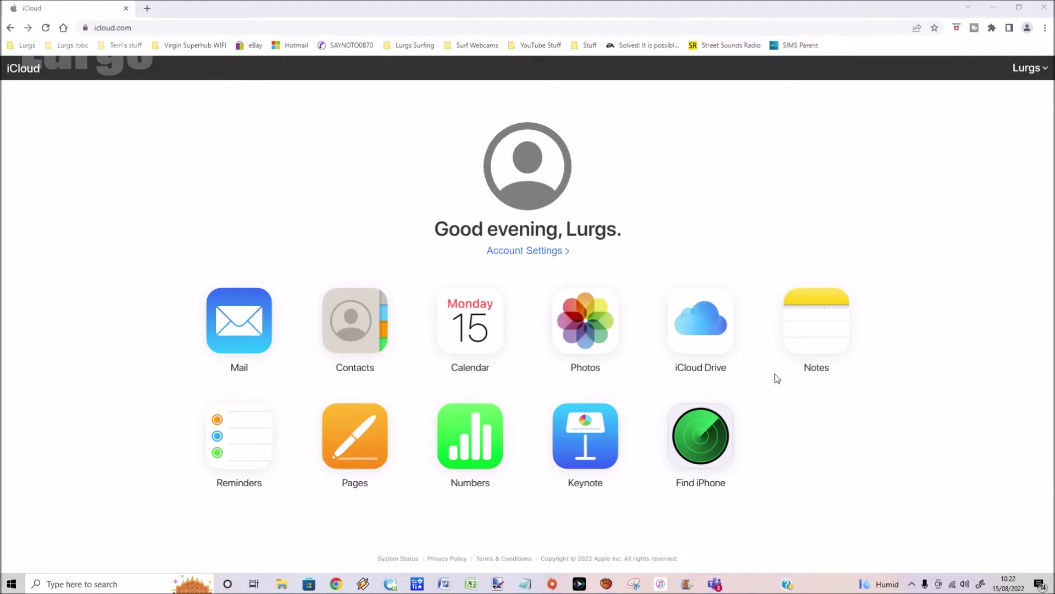
{"action": "left_click", "coordinate": [820, 336]}
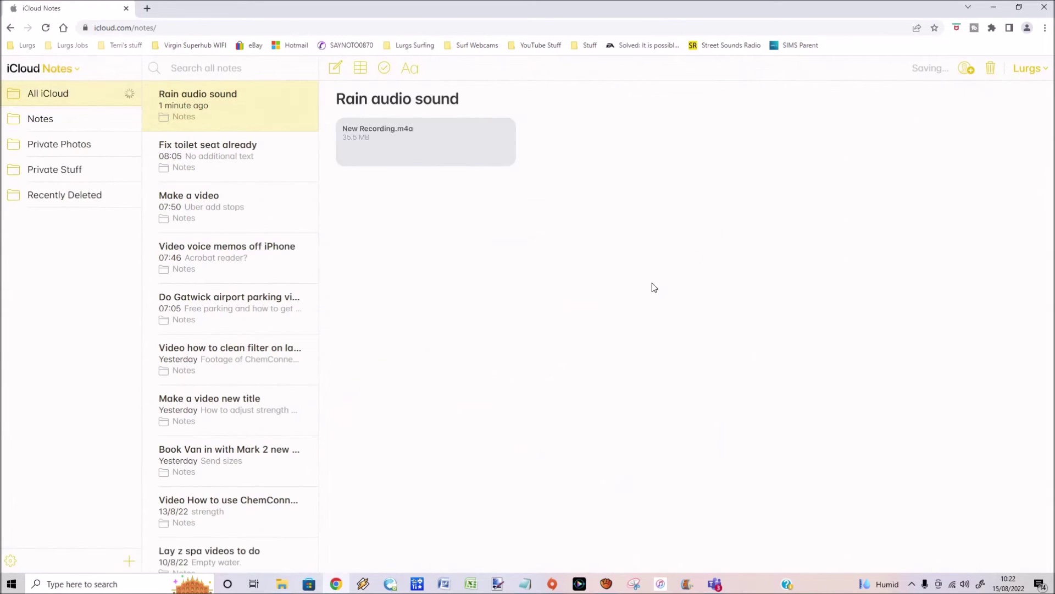
{"action": "left_click", "coordinate": [211, 154]}
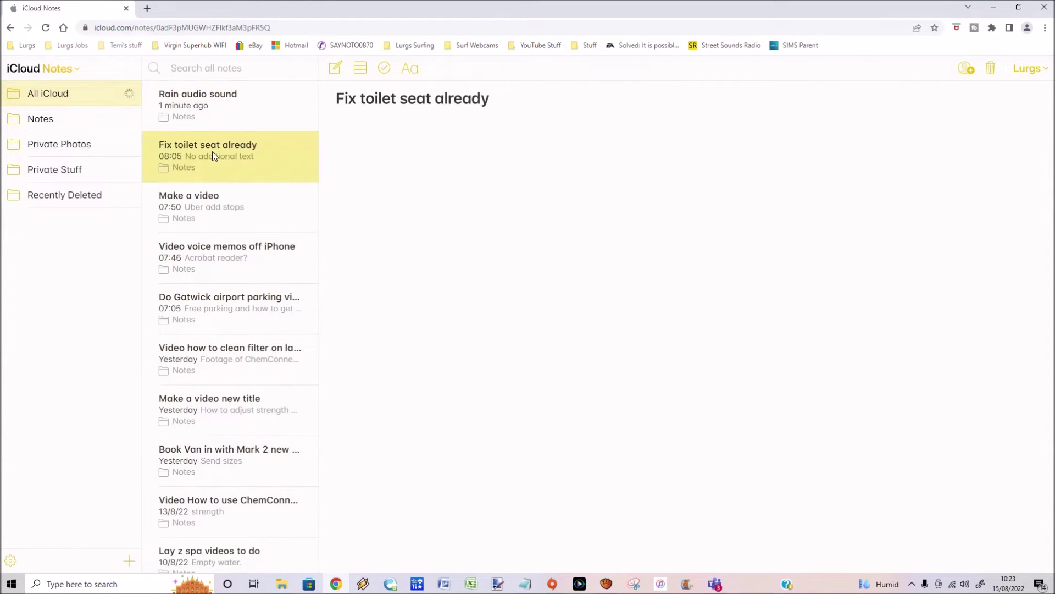
{"action": "left_click", "coordinate": [205, 105]}
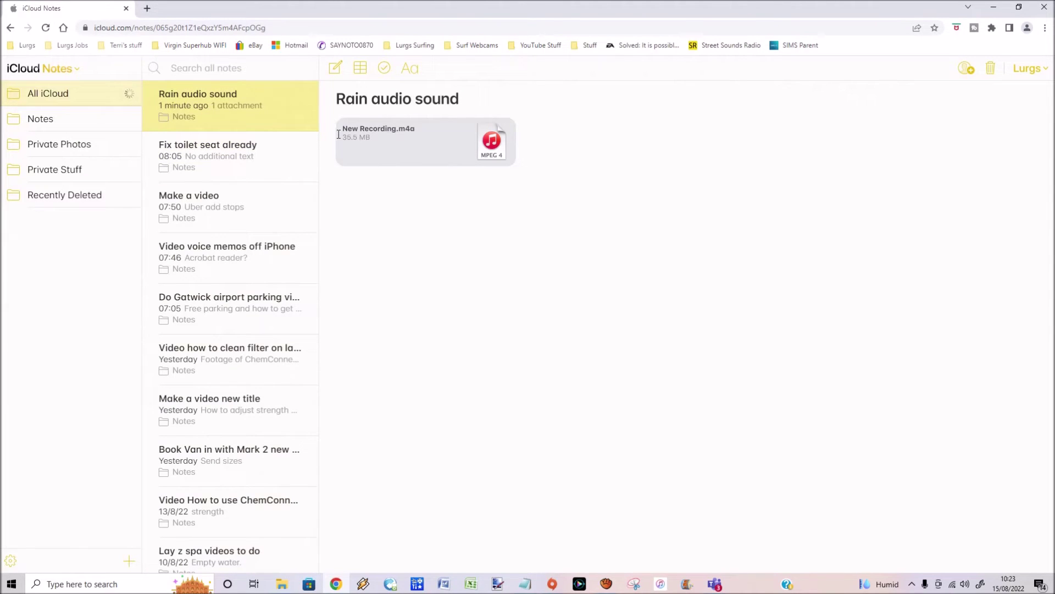
{"action": "left_click", "coordinate": [453, 143]}
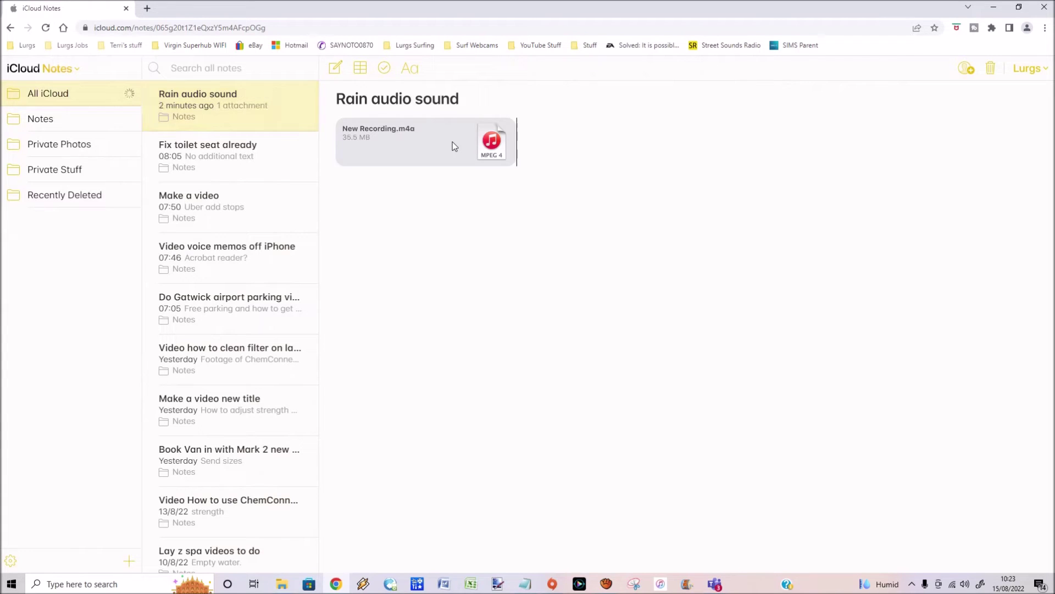
{"action": "double_click", "coordinate": [483, 146]}
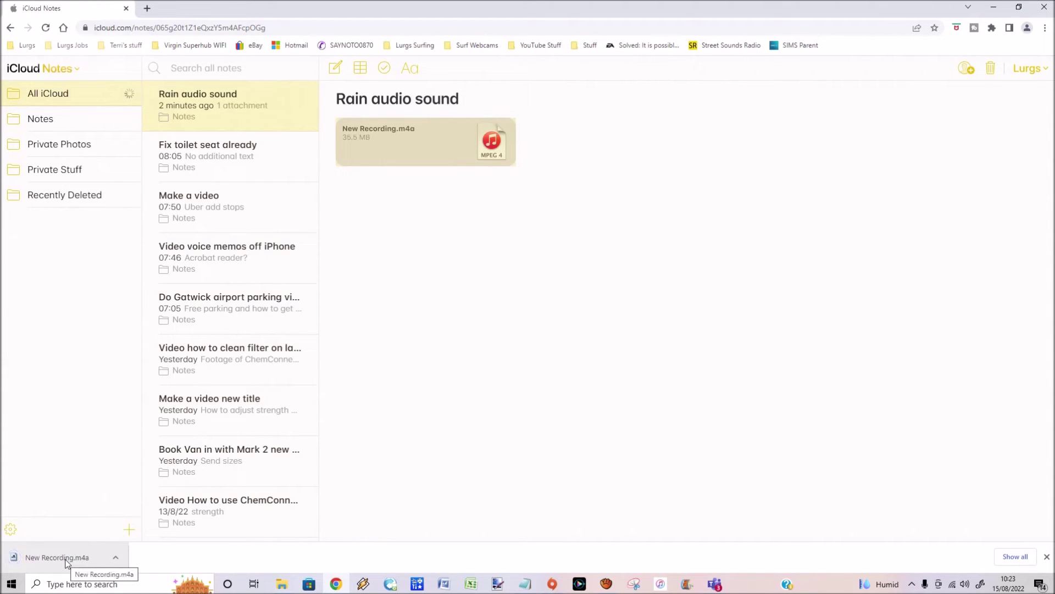
Refresh the Downloads folder and select the new New Recording.m4a file.
{"action": "left_click", "coordinate": [281, 583]}
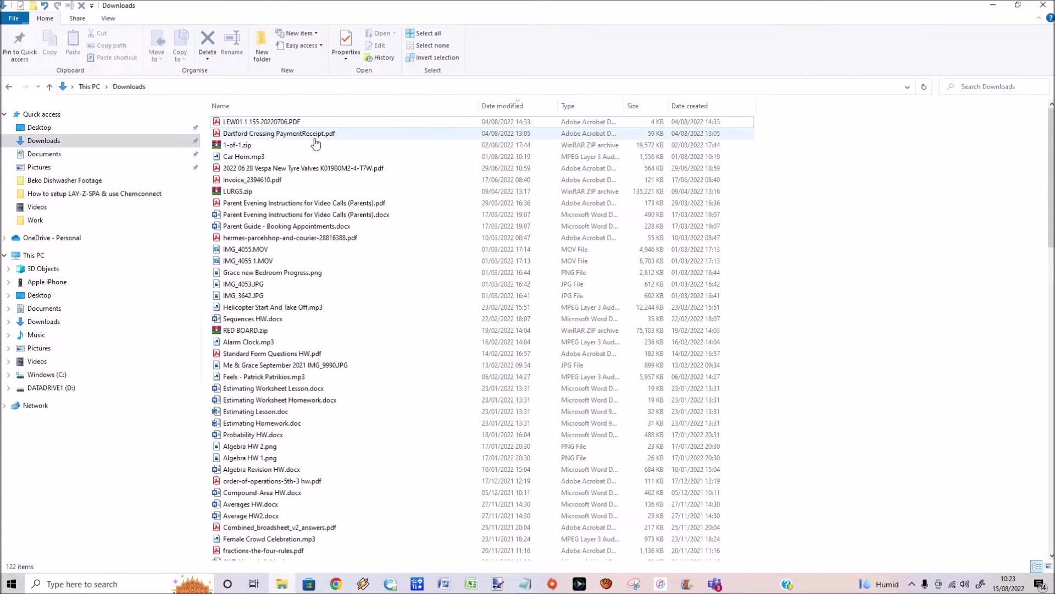
{"action": "right_click", "coordinate": [357, 143]}
{"action": "left_click", "coordinate": [388, 216]}
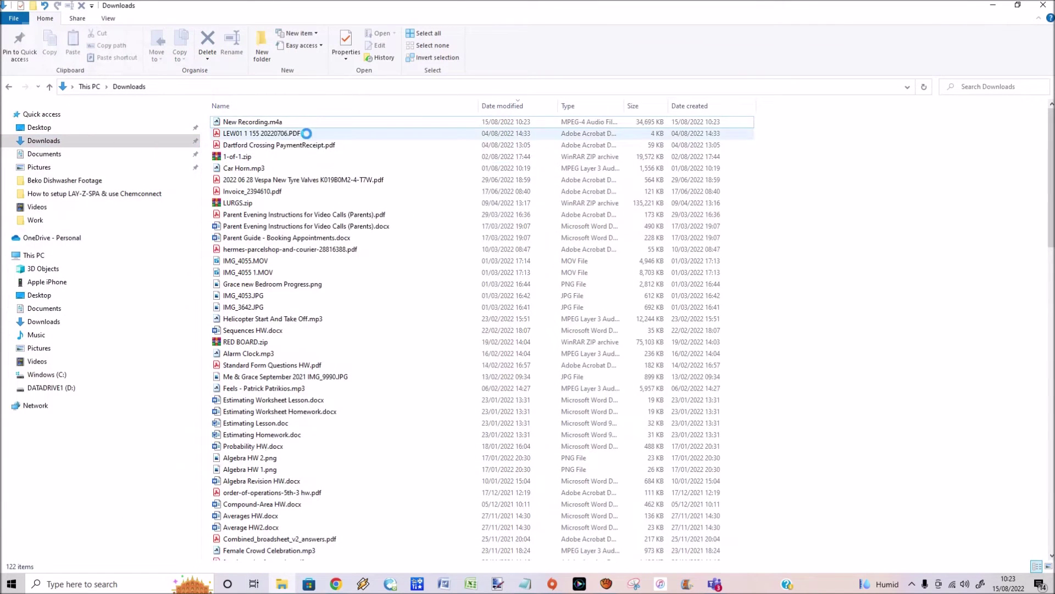
{"action": "left_click", "coordinate": [260, 124]}
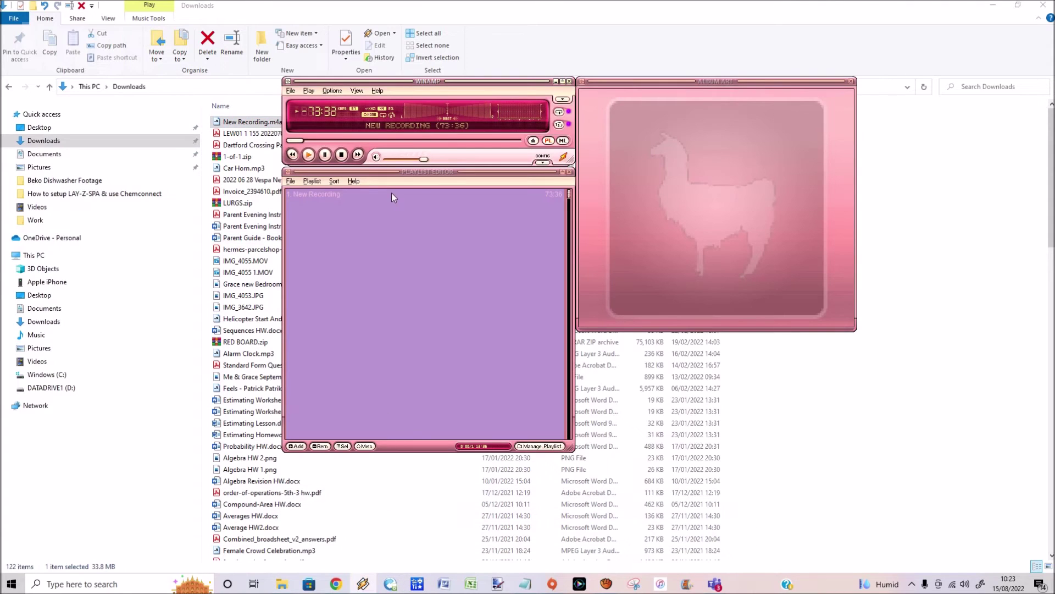
Seek about eleven minutes into New Recording in Winamp, then further ahead.
{"action": "left_click_drag", "start_coordinate": [344, 139], "coordinate": [329, 139]}
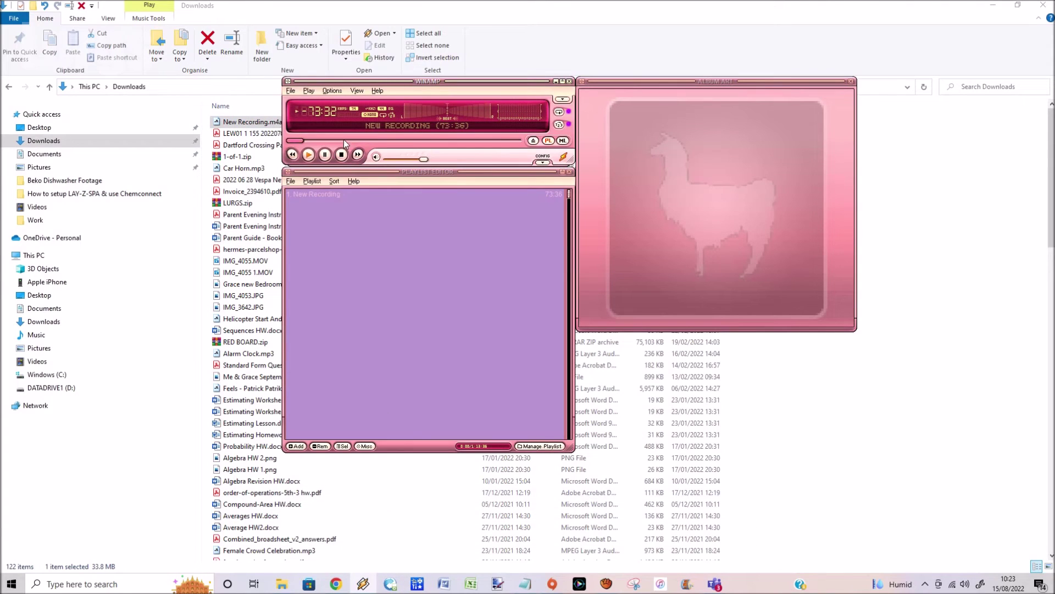
{"action": "left_click", "coordinate": [378, 141]}
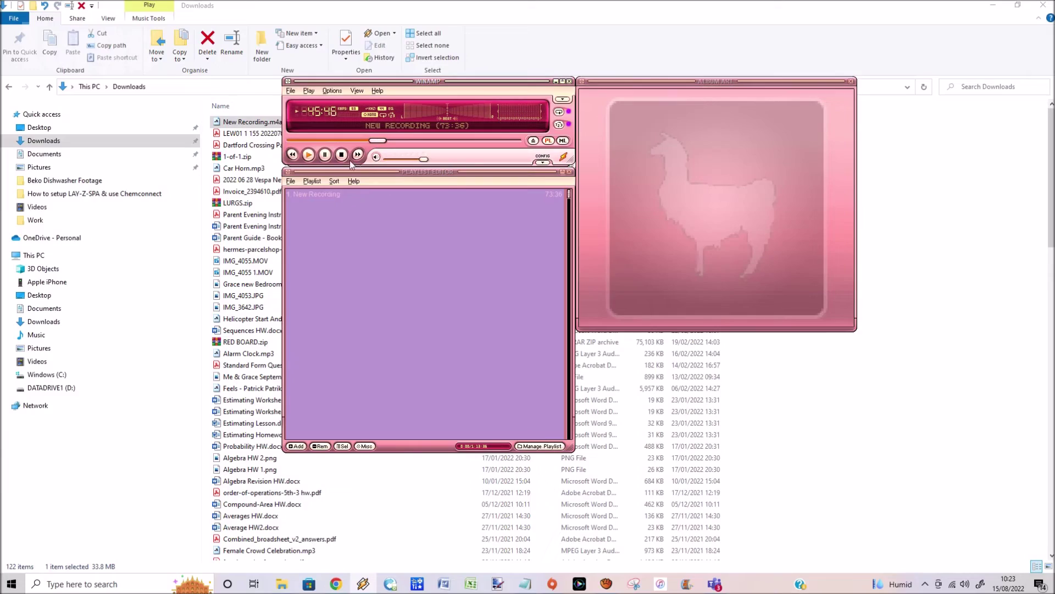